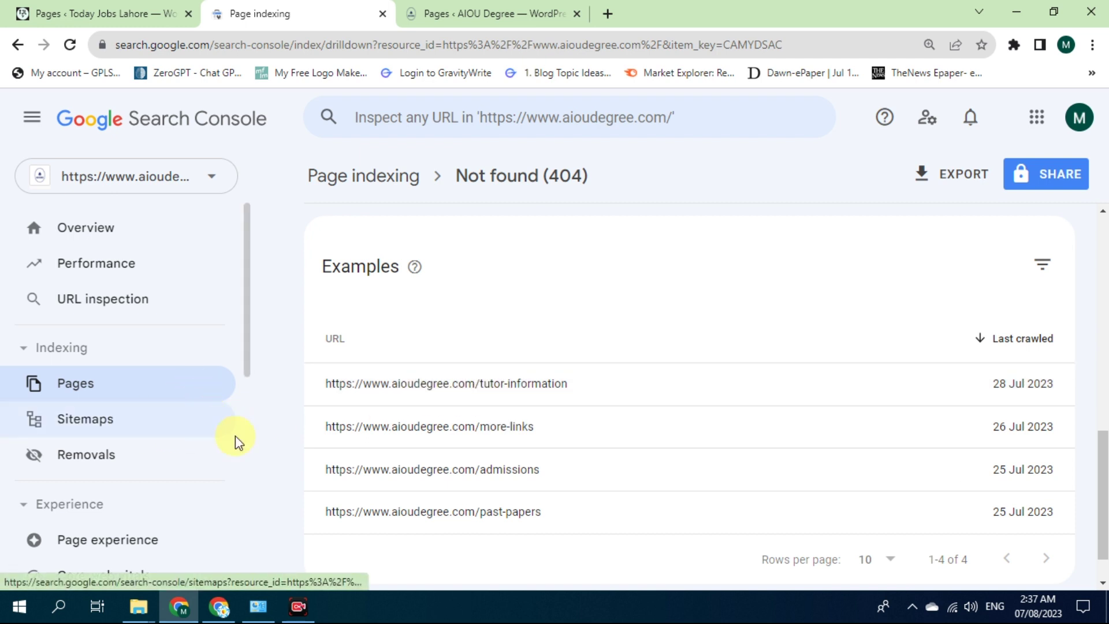
Compare the Not found (404) URLs in Search Console with the WordPress pages list to find the page matching tutor-information
click(466, 13)
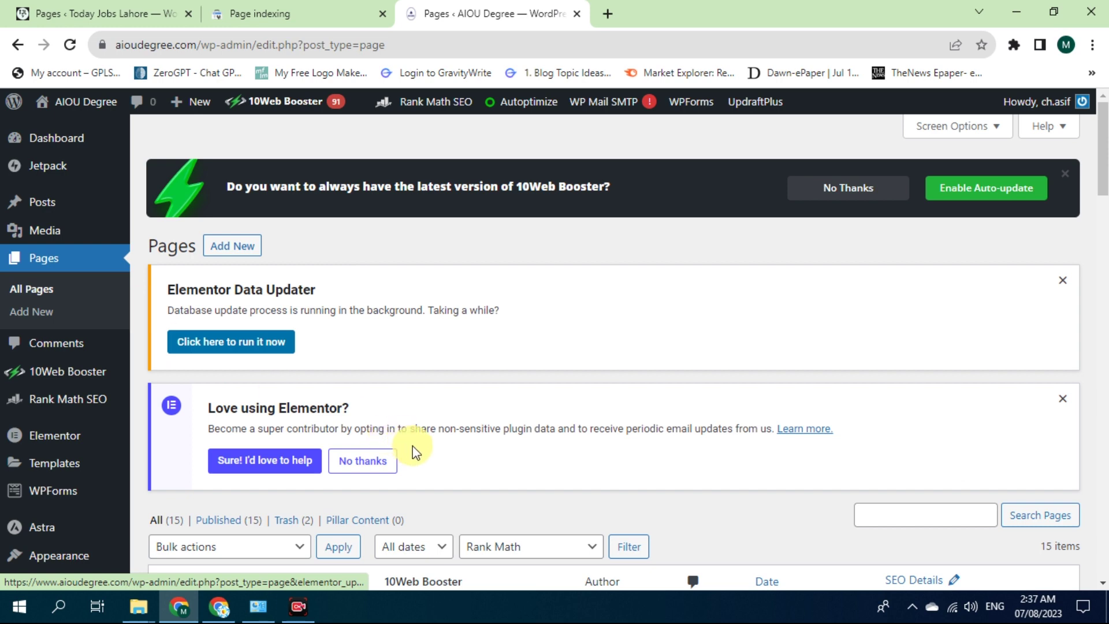
scroll(426, 453, down, 5)
scroll(428, 460, down, 2)
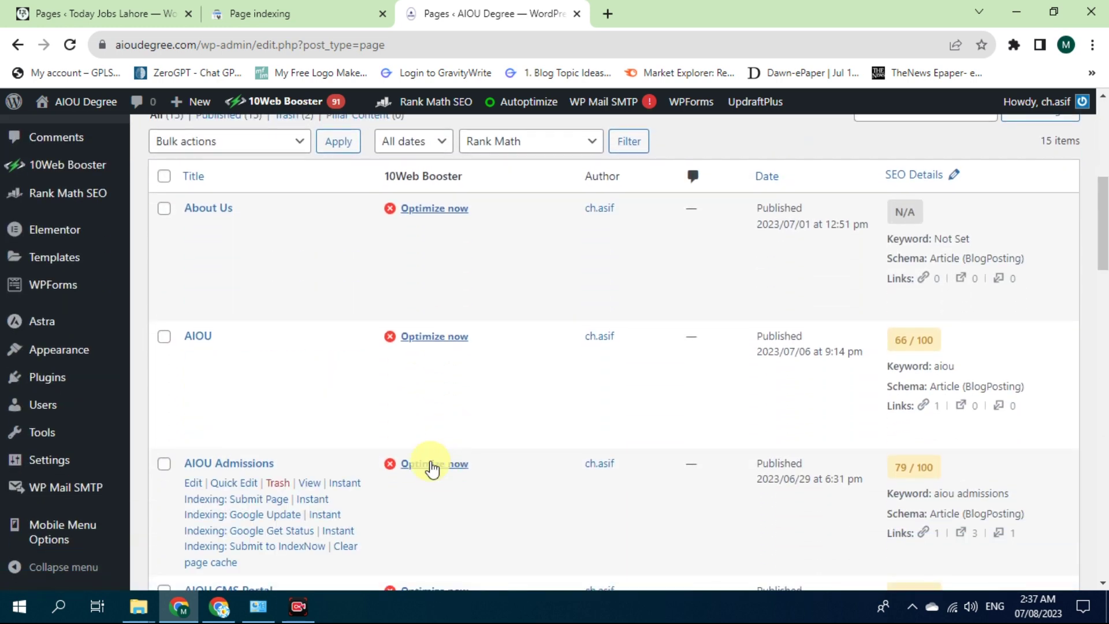
scroll(429, 463, down, 8)
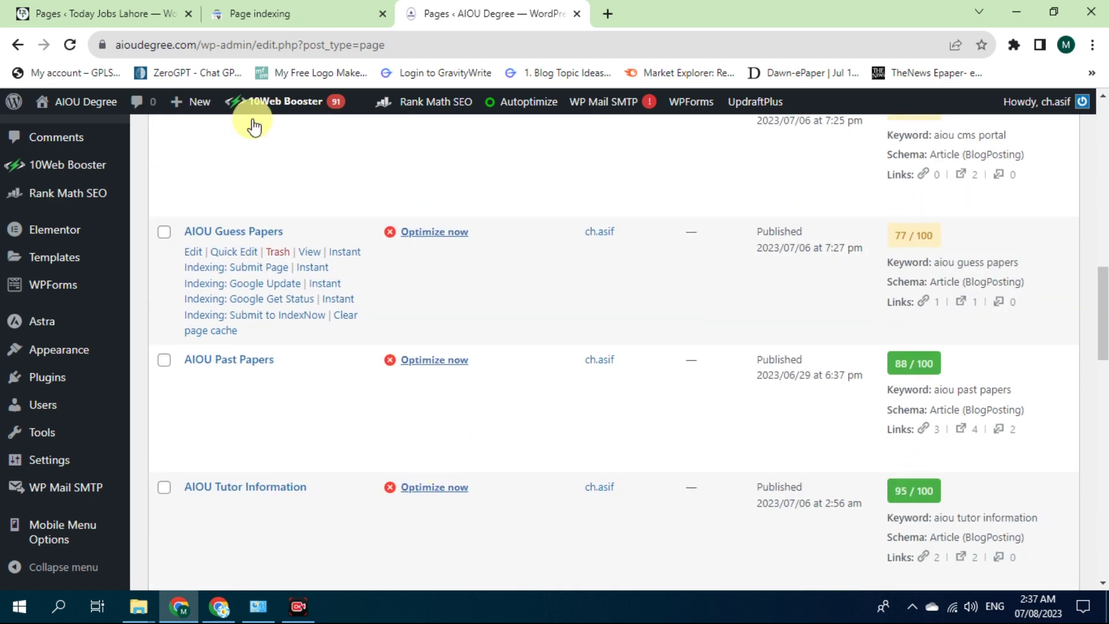
click(290, 12)
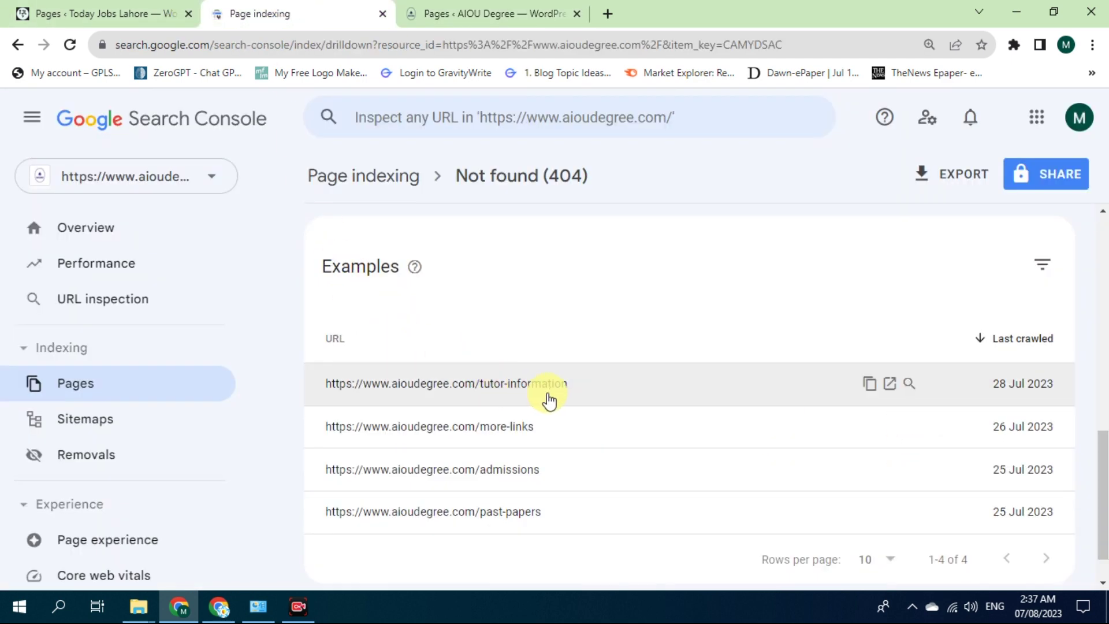
click(445, 10)
scroll(321, 283, down, 14)
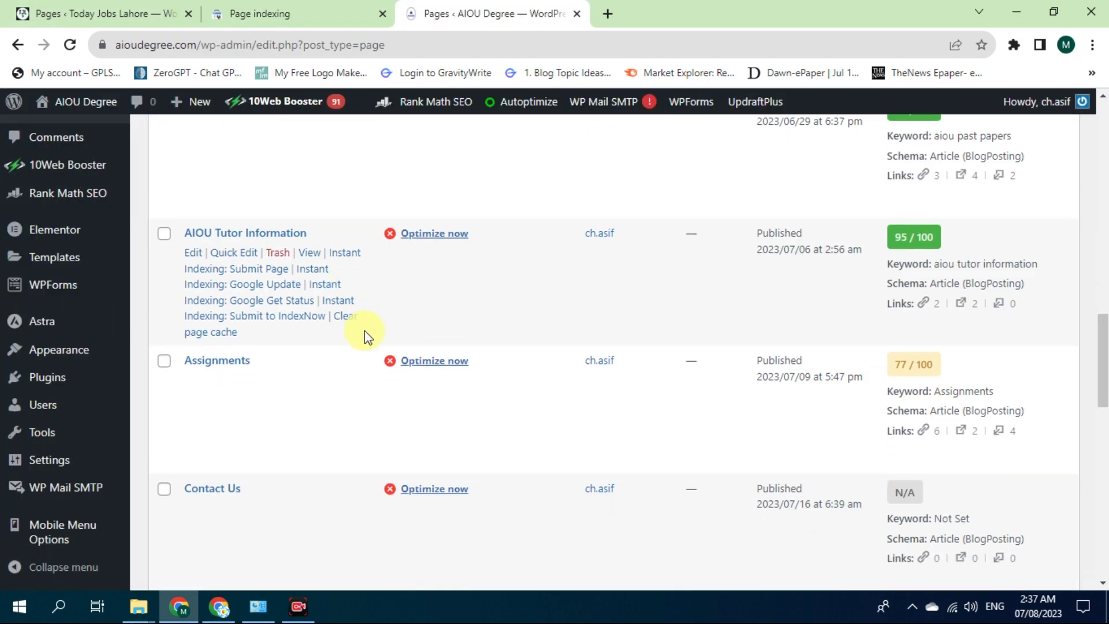
scroll(364, 341, down, 6)
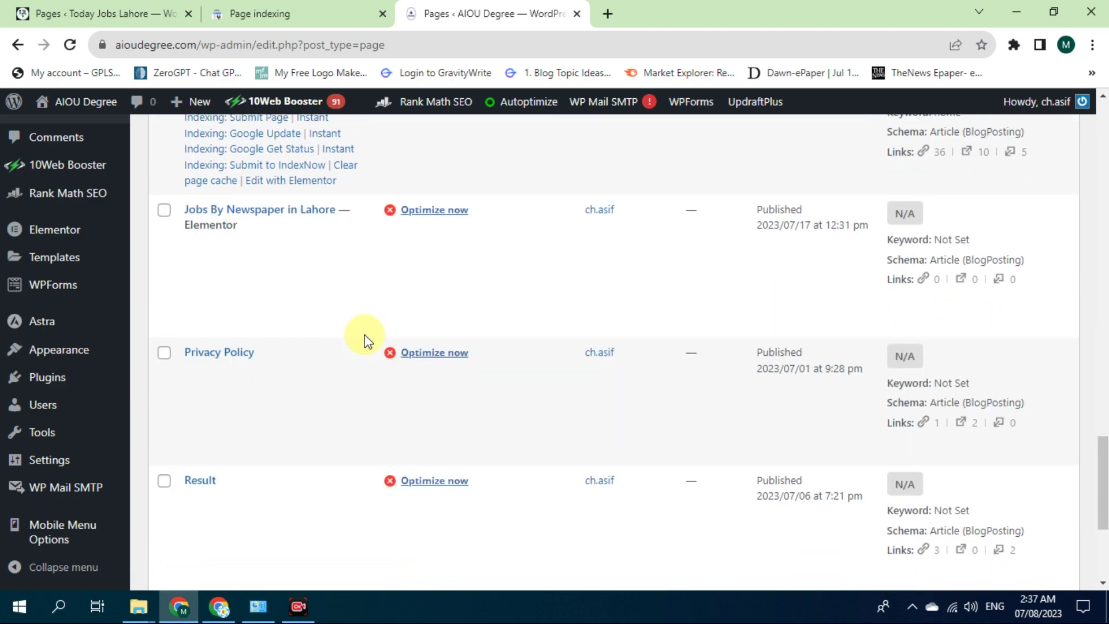
scroll(365, 341, up, 3)
scroll(364, 341, up, 16)
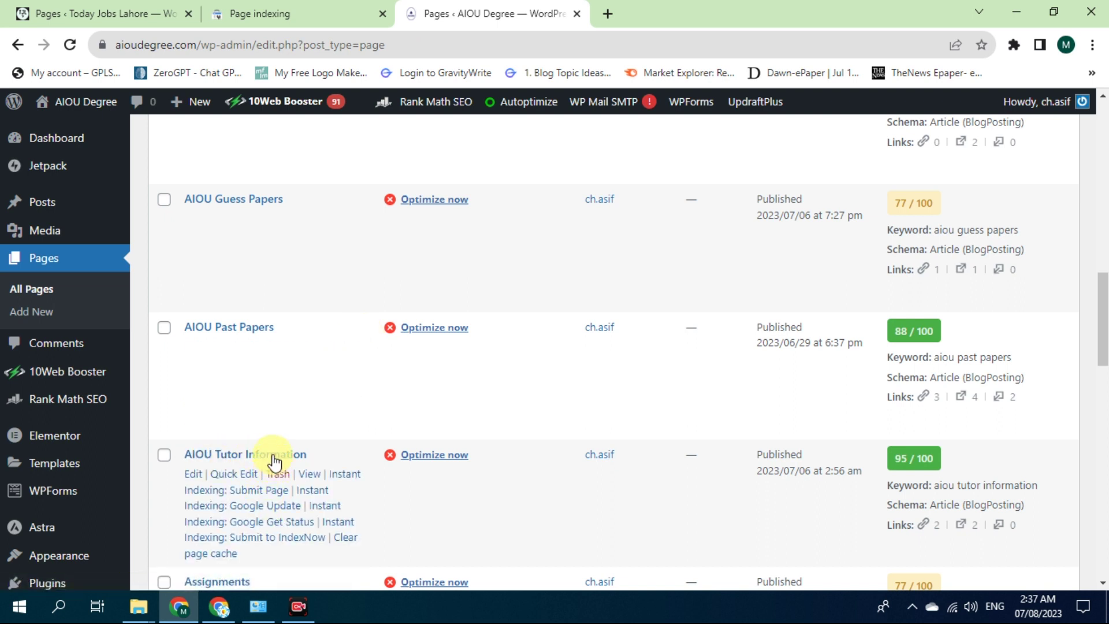
click(291, 18)
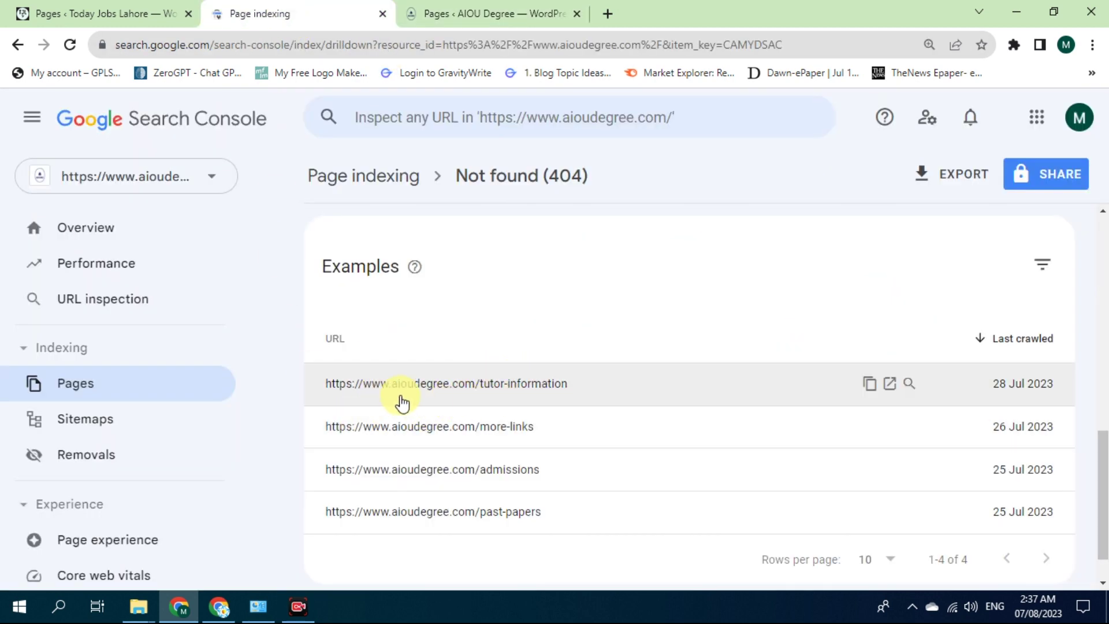
click(506, 13)
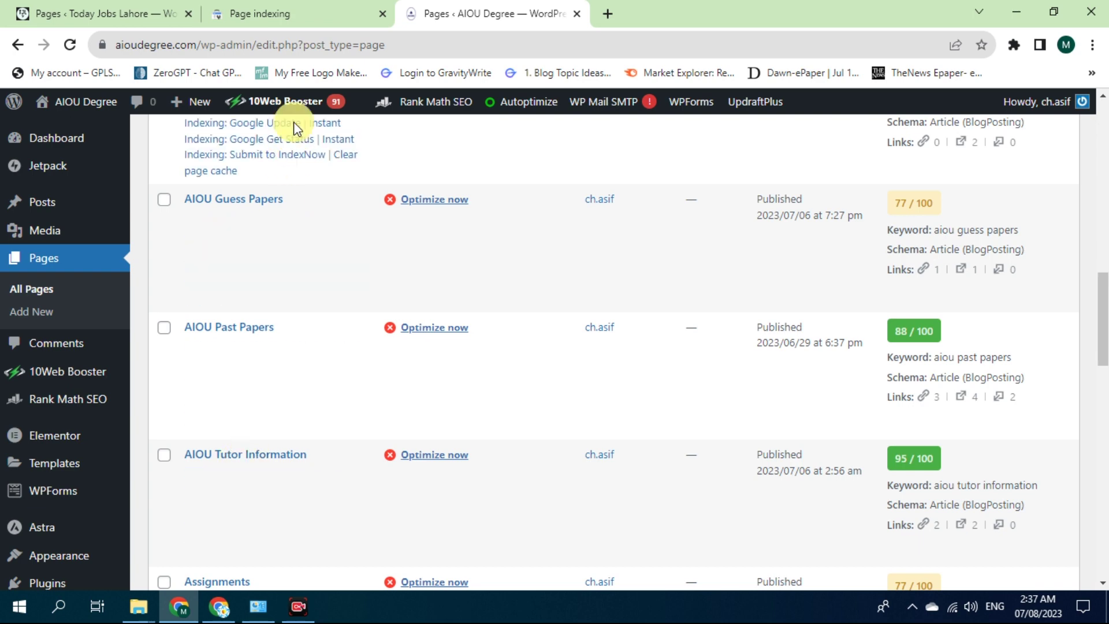
click(292, 13)
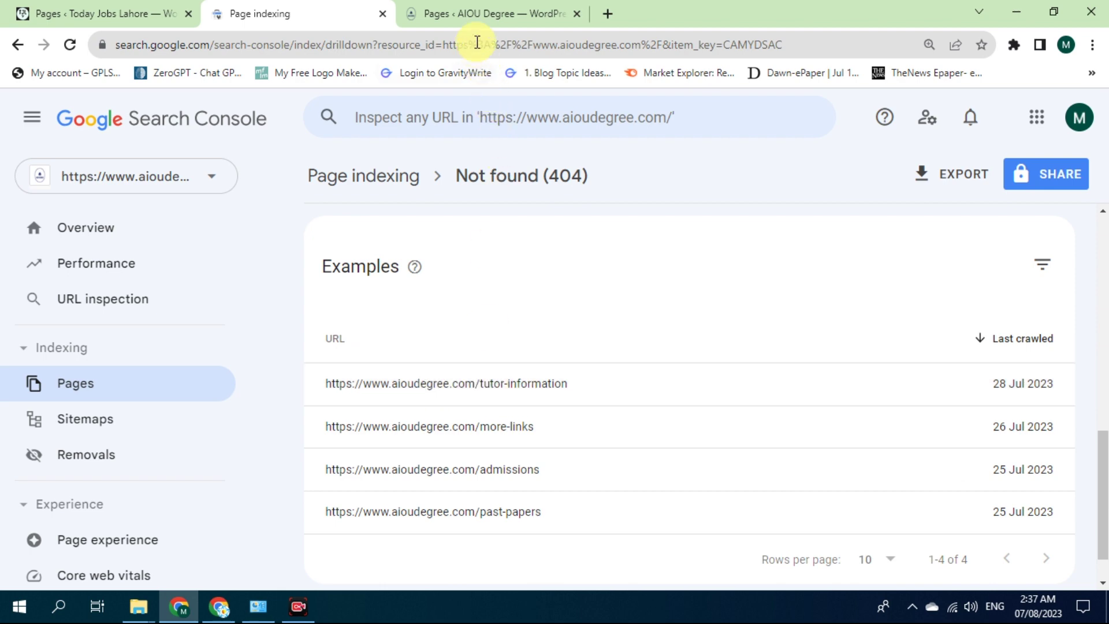
click(491, 13)
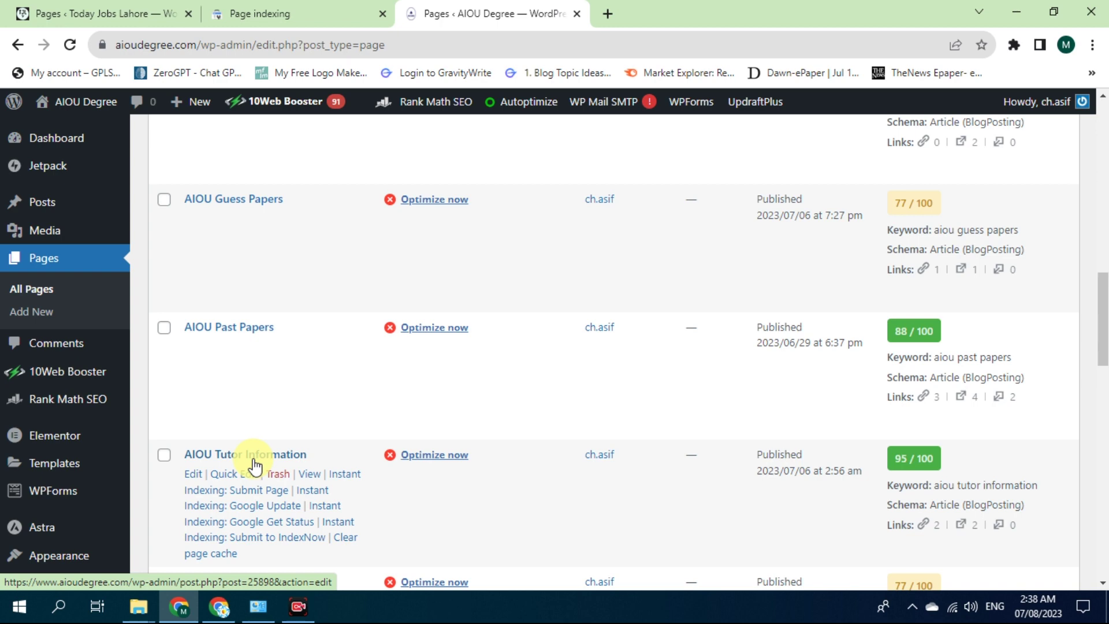
click(280, 14)
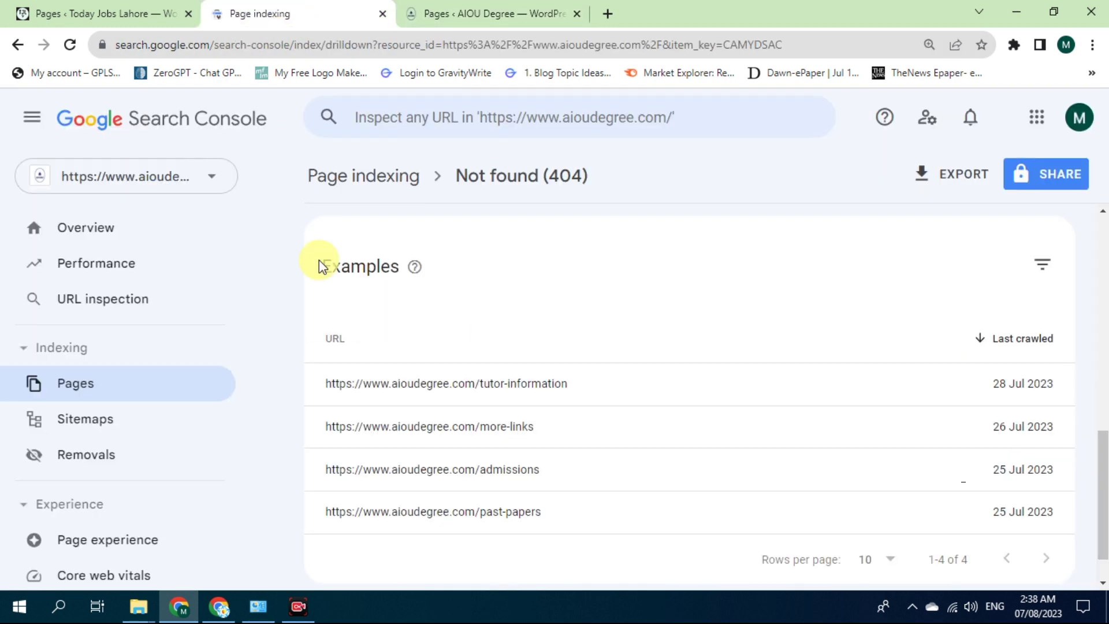
Open a second WordPress admin tab from the AIOU Degree pages list and go to Rank Math SEO's Redirections there
click(484, 16)
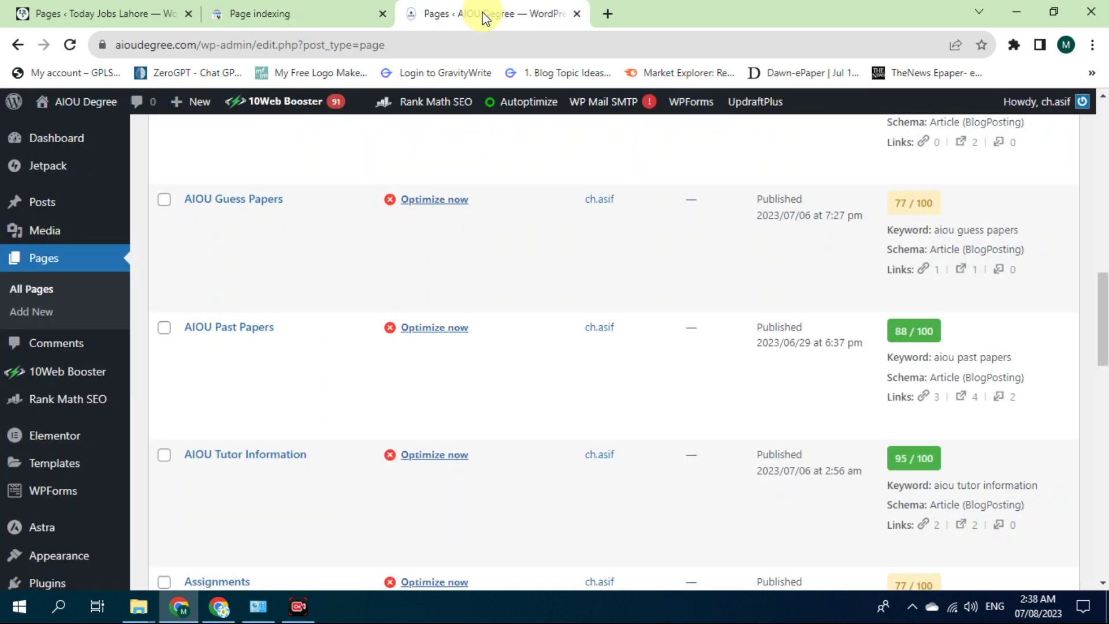
right_click(63, 259)
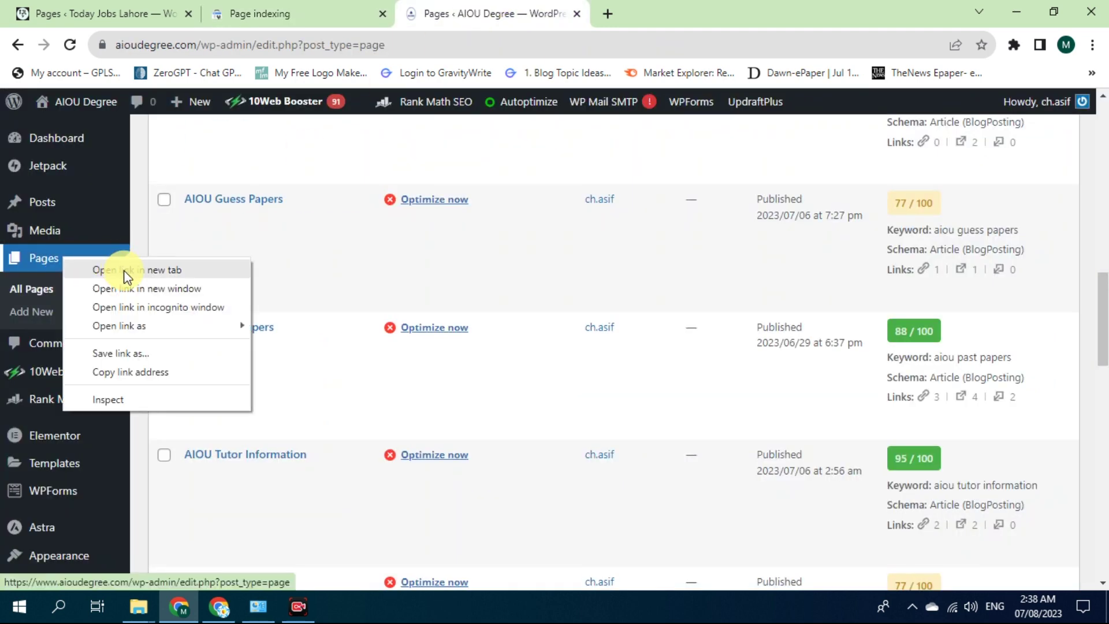
click(125, 274)
click(641, 13)
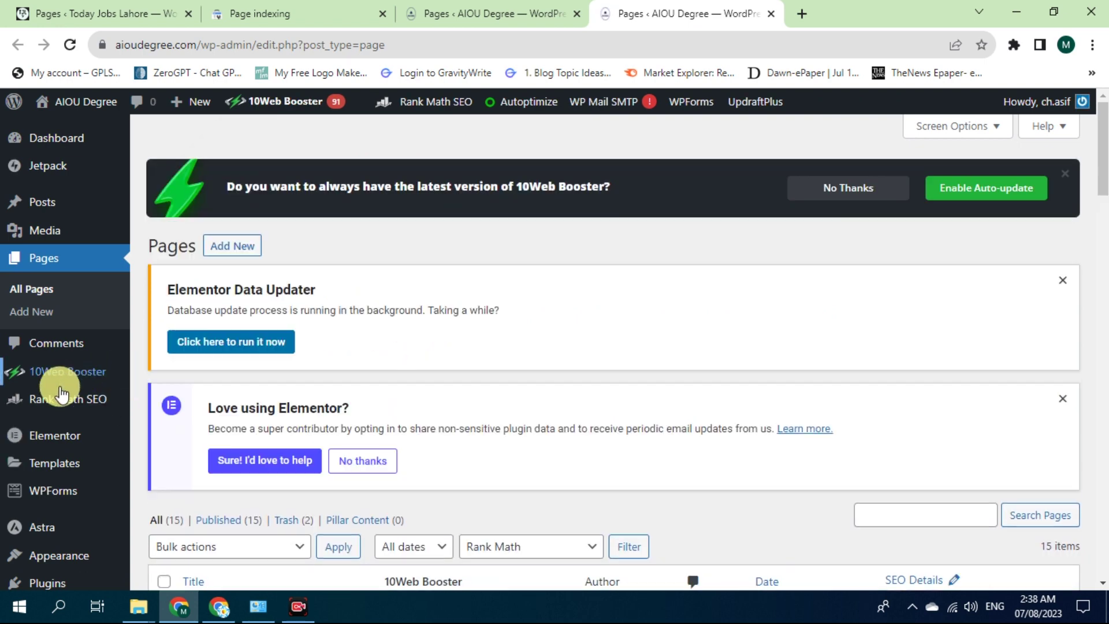
mouse_move(65, 413)
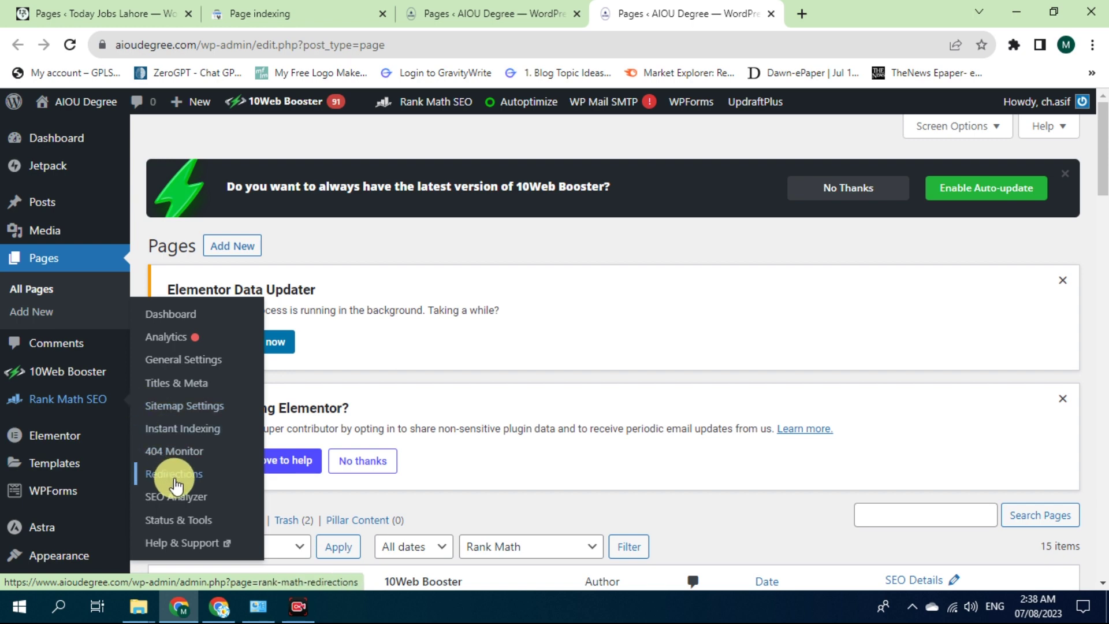
click(175, 483)
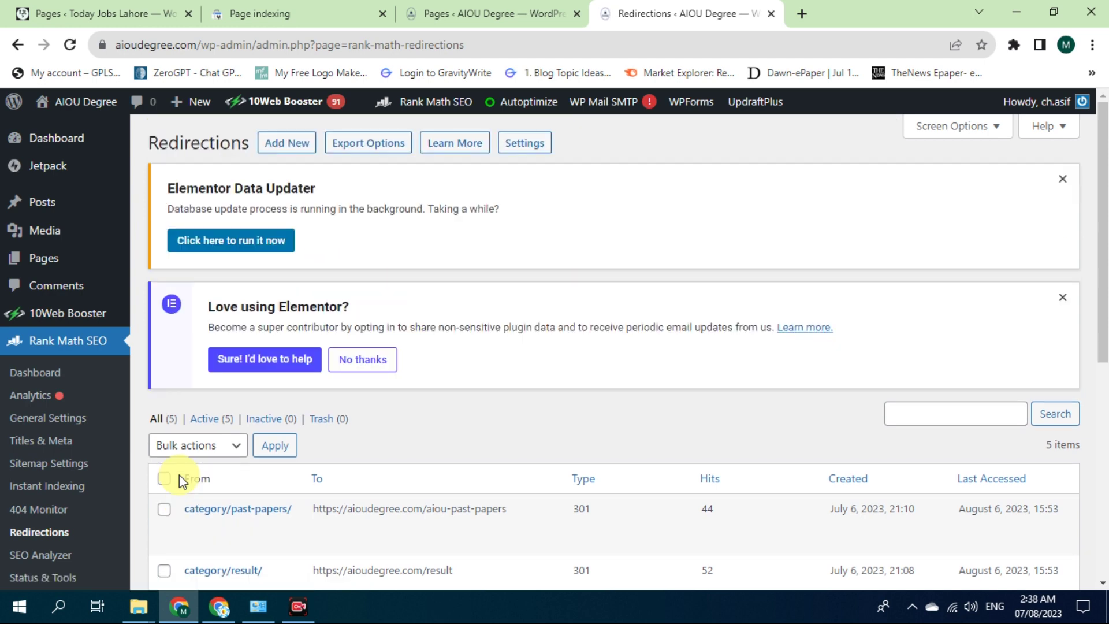
click(283, 144)
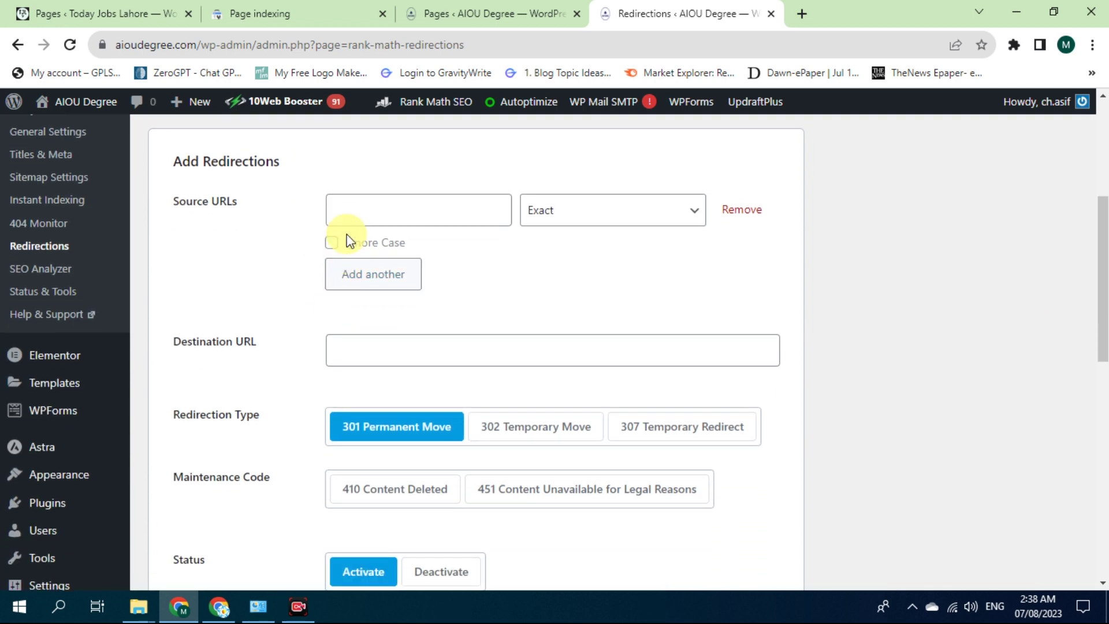
click(354, 216)
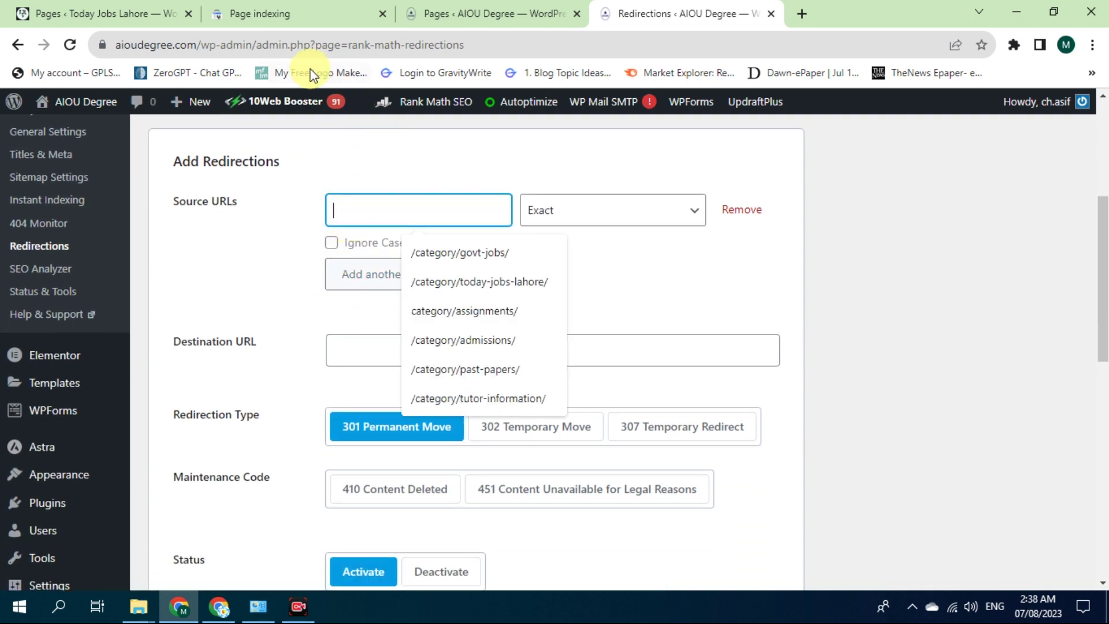
click(267, 13)
drag(324, 384, 566, 391)
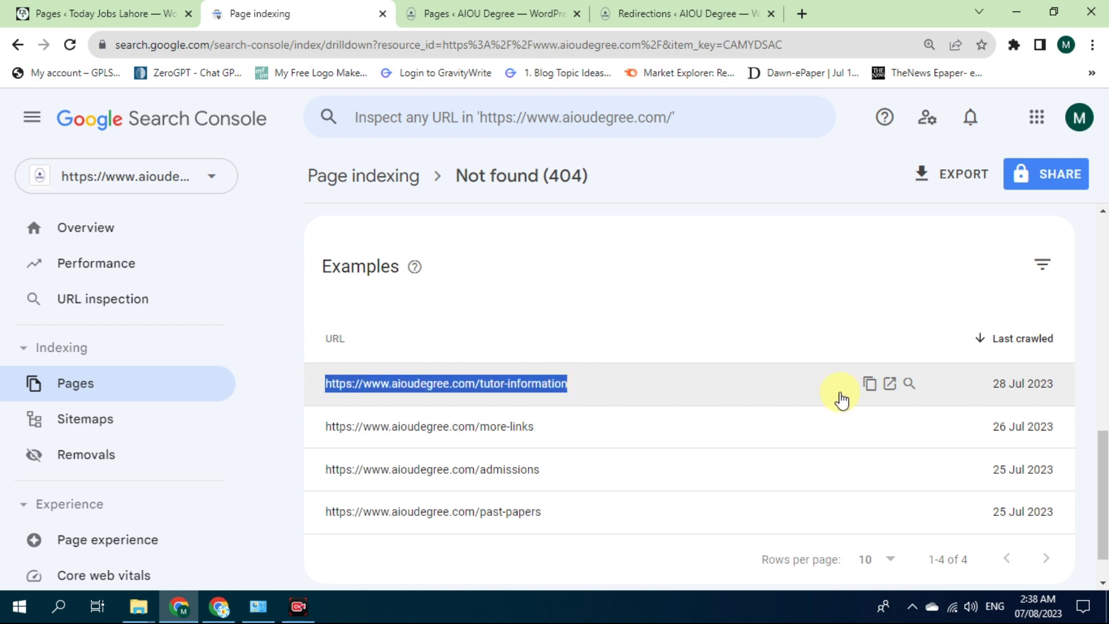
click(870, 384)
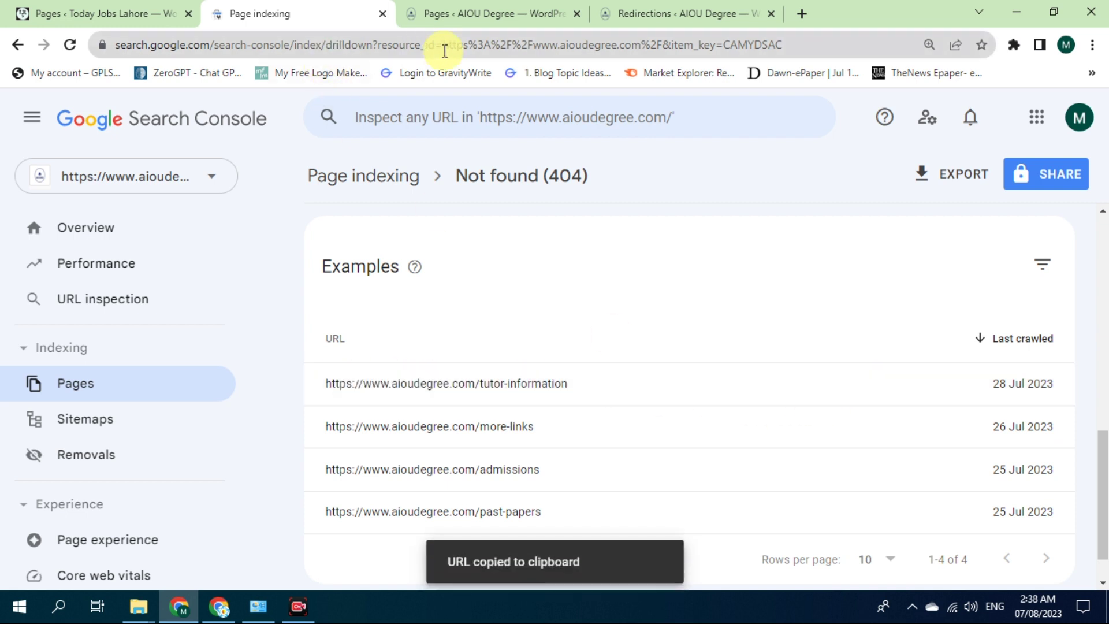
click(644, 14)
click(395, 197)
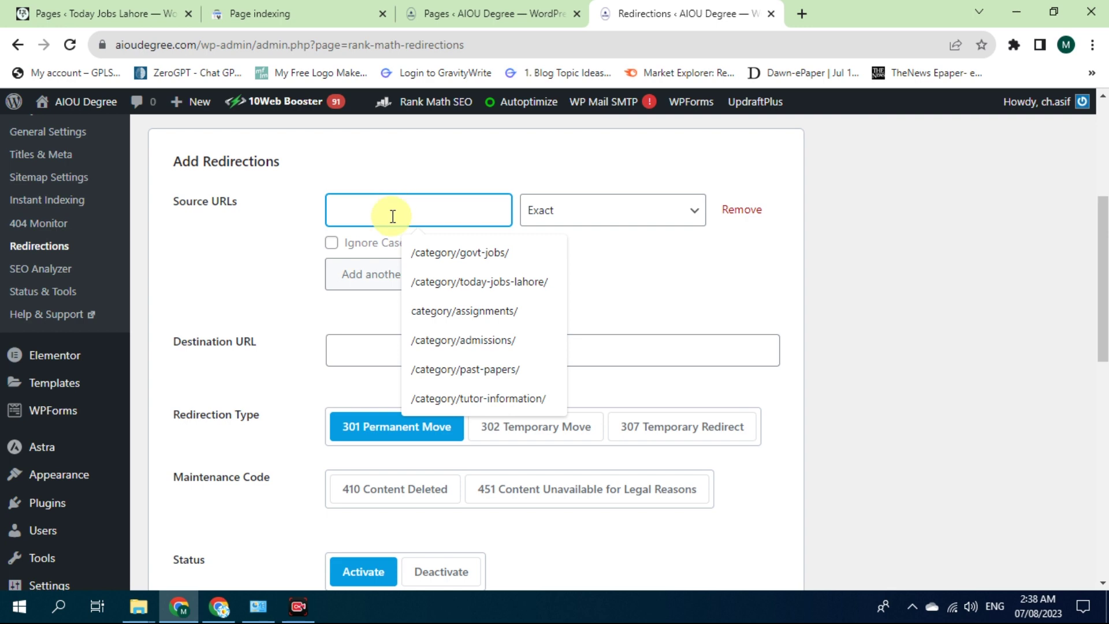
key(ctrl+v)
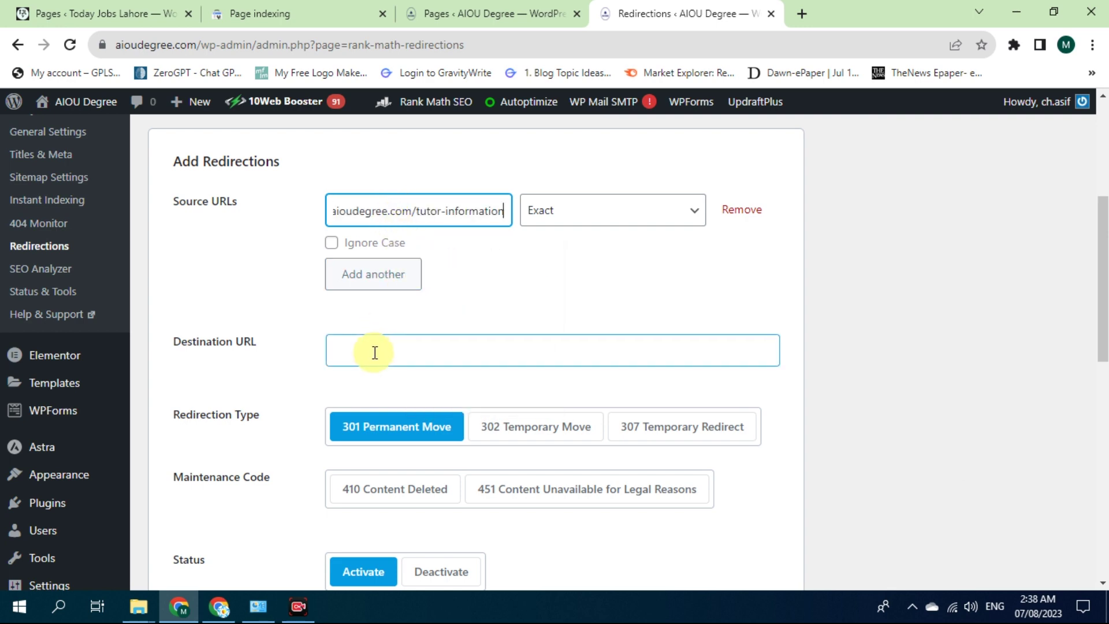
click(459, 15)
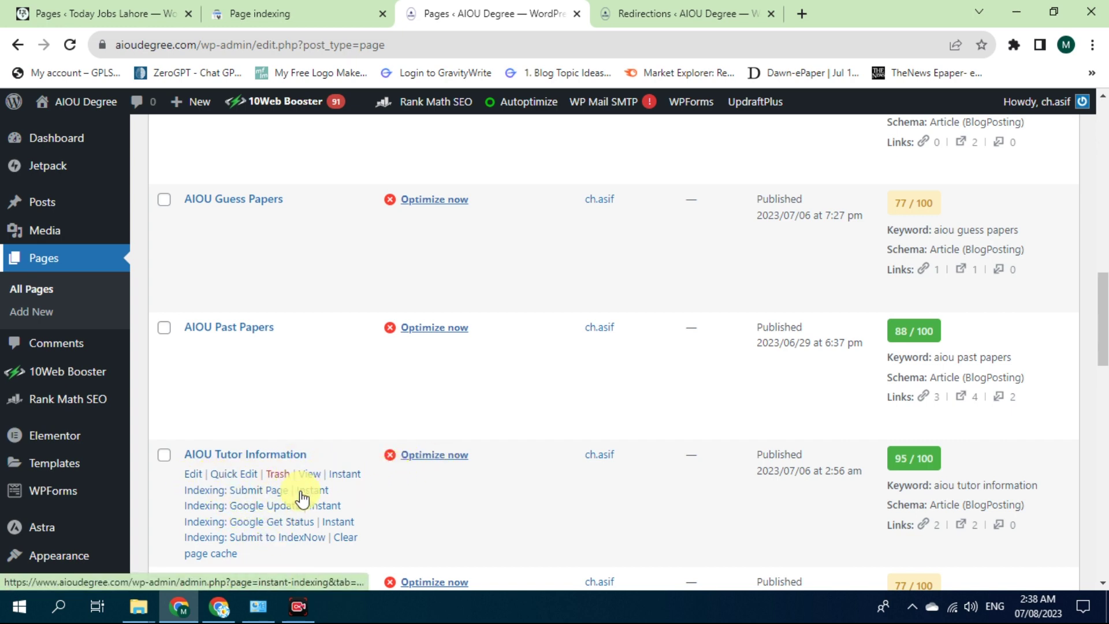
right_click(320, 478)
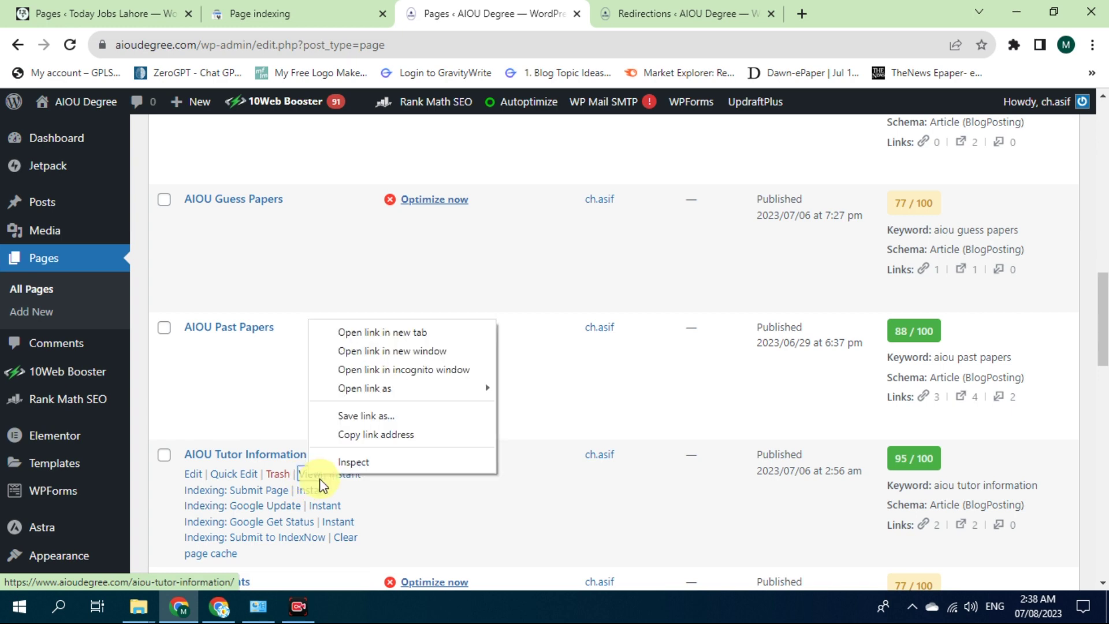
click(363, 441)
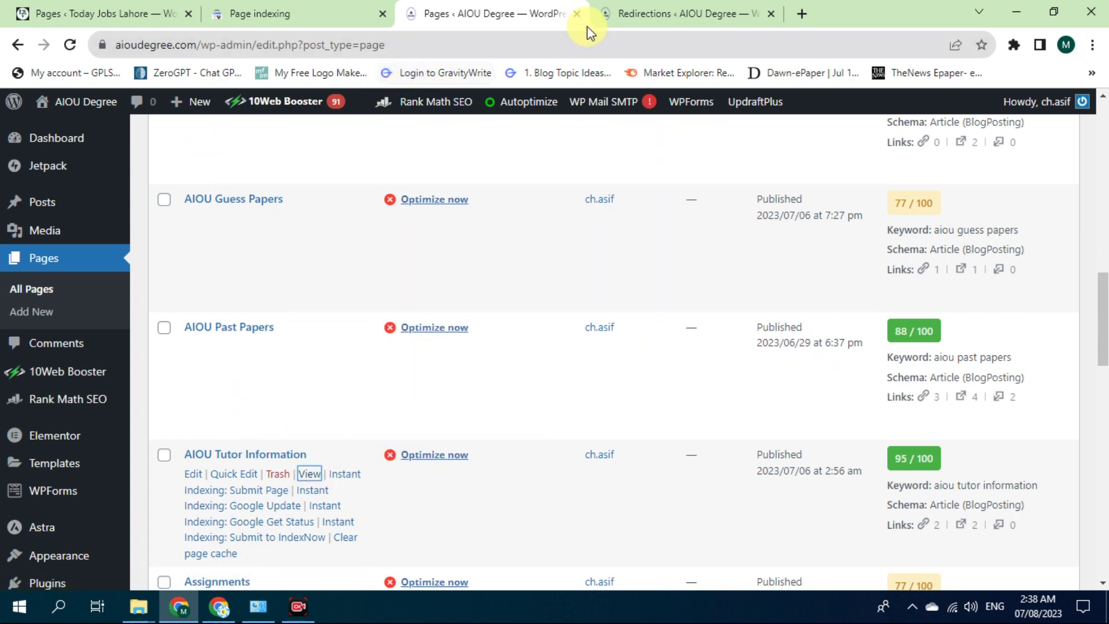
click(635, 14)
click(372, 356)
key(ctrl+v)
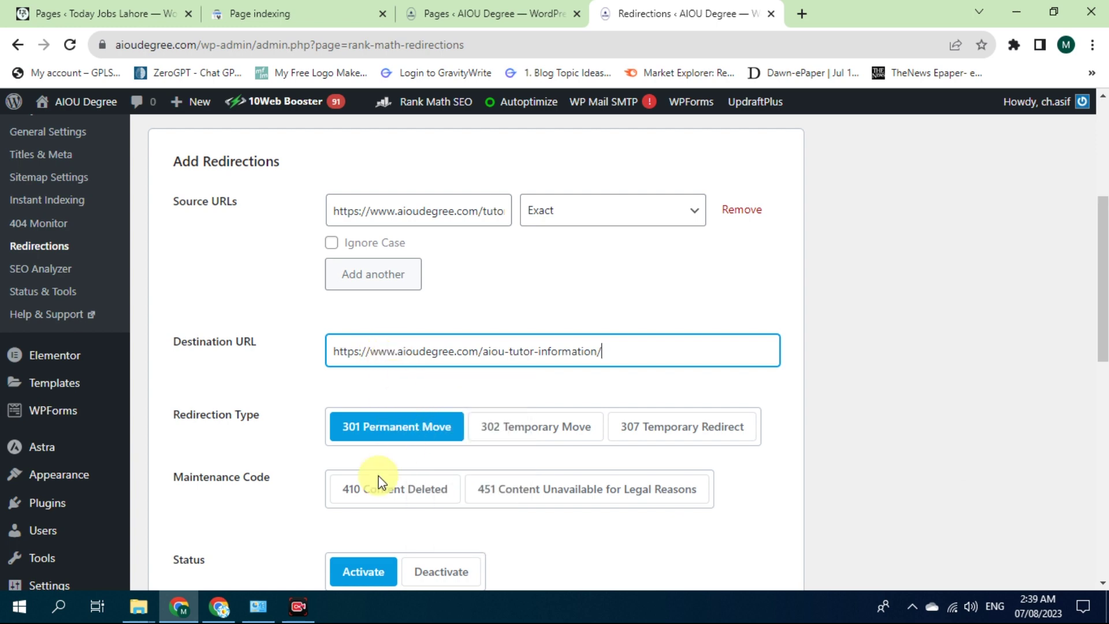
scroll(376, 496, down, 2)
click(712, 574)
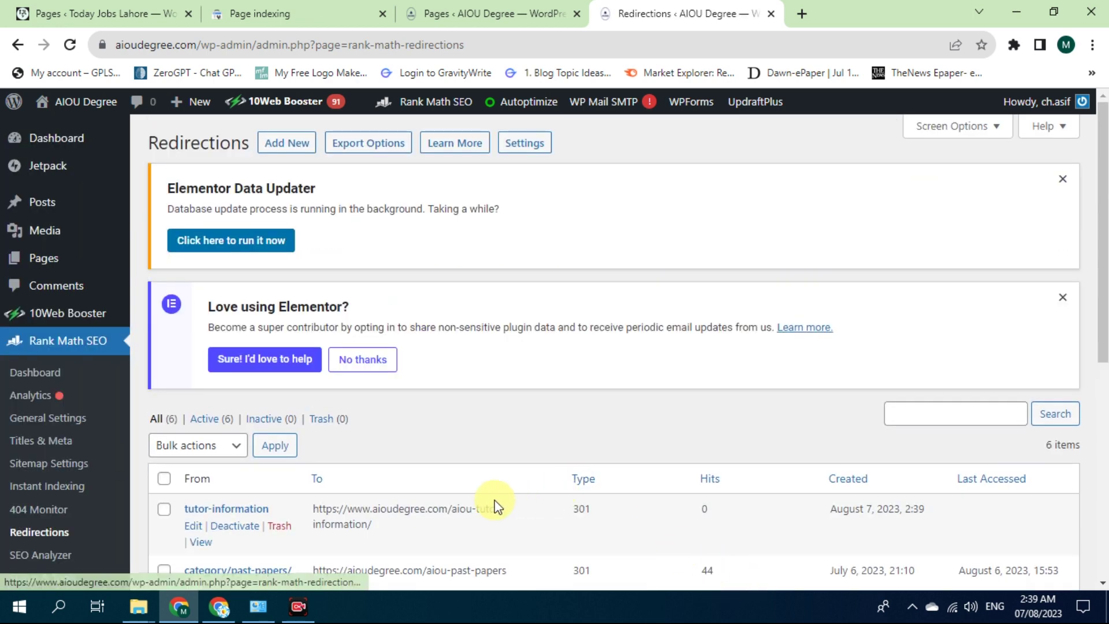
scroll(482, 502, down, 2)
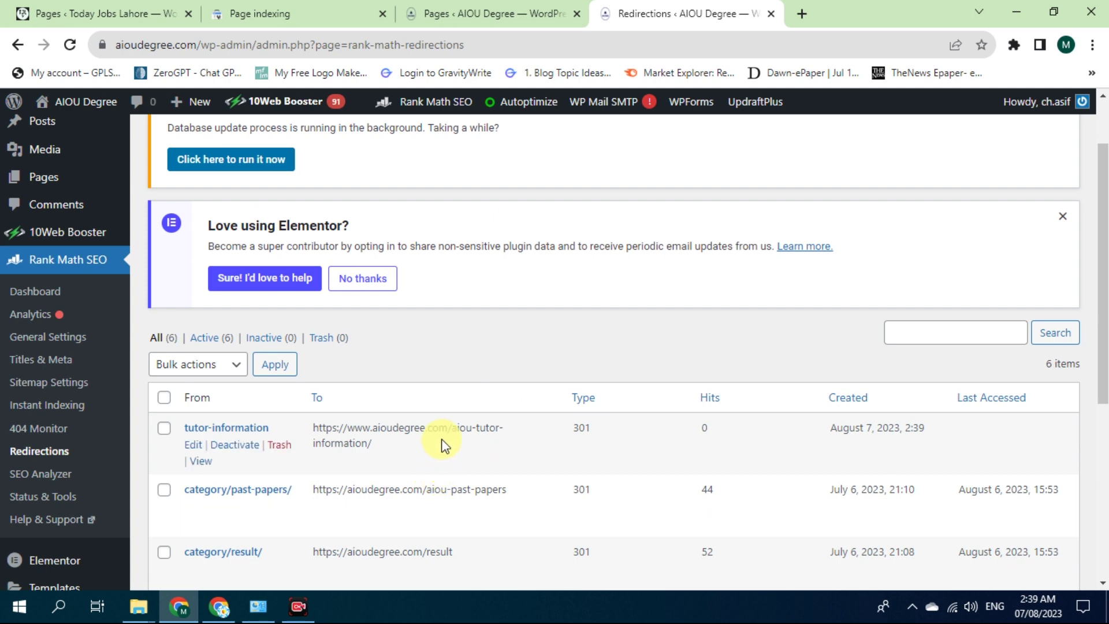
Test the redirect by loading the tutor-information URL copied from the 404 list in a new browser tab and look through the page
click(321, 18)
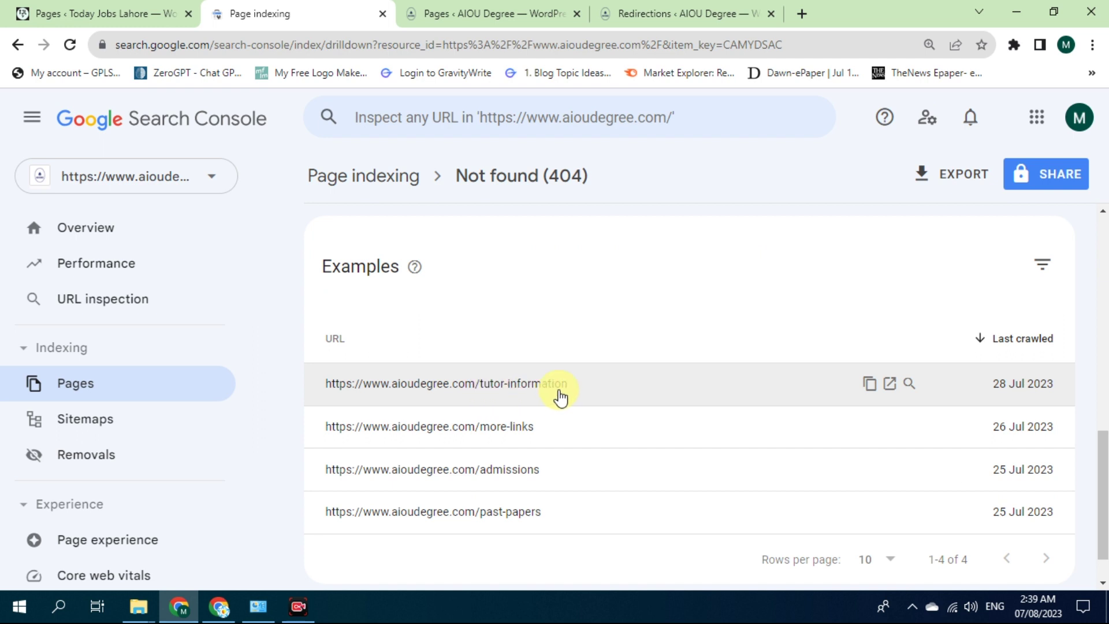
click(868, 387)
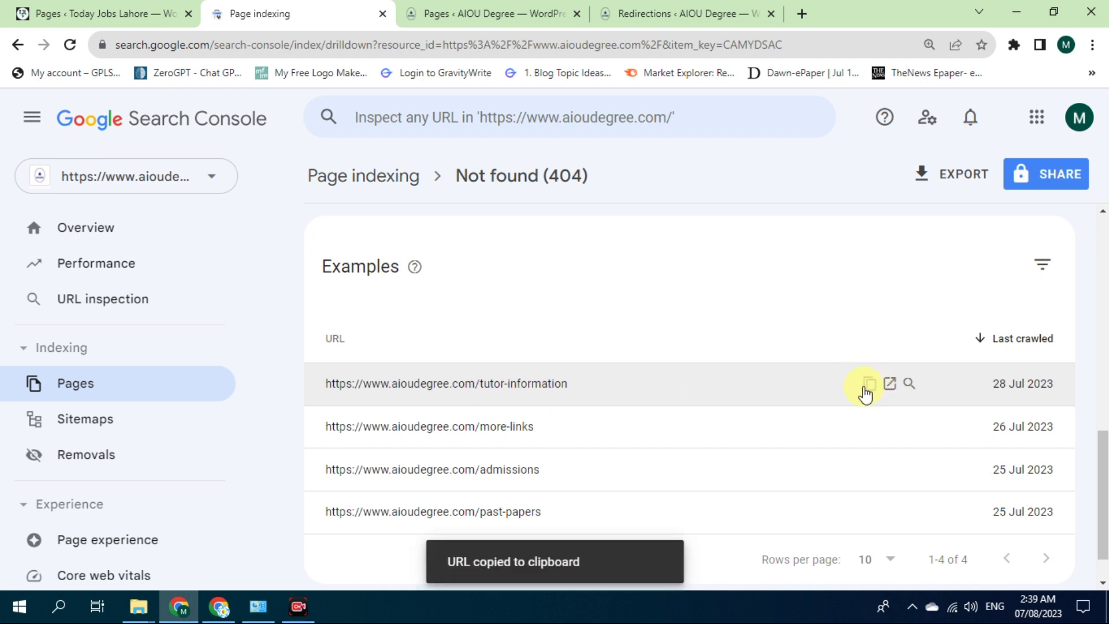
click(802, 14)
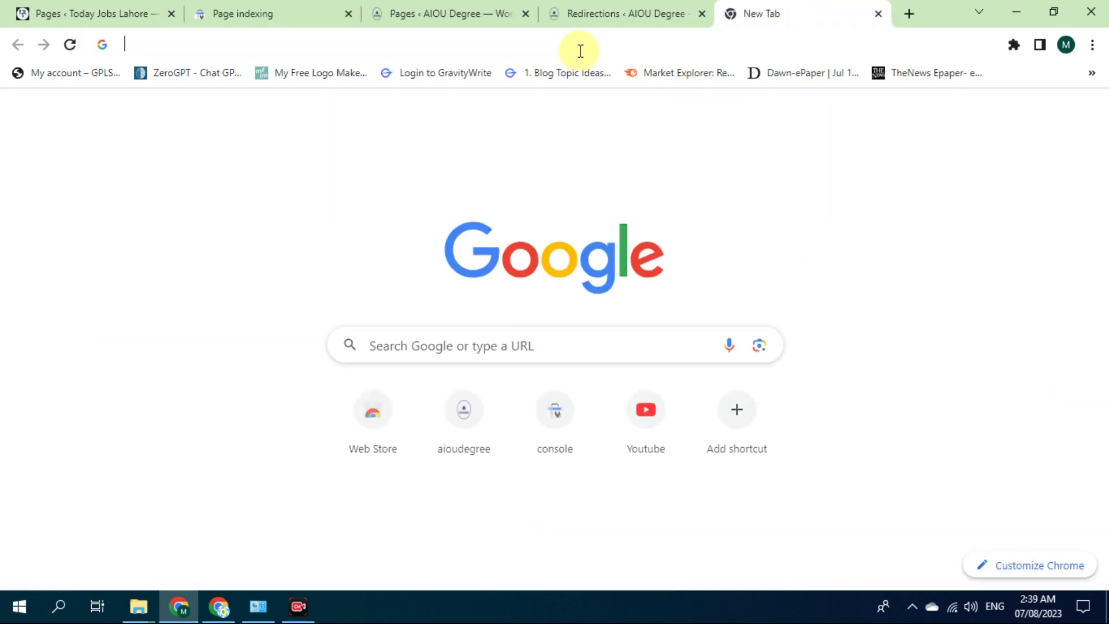
click(580, 51)
key(ctrl+v)
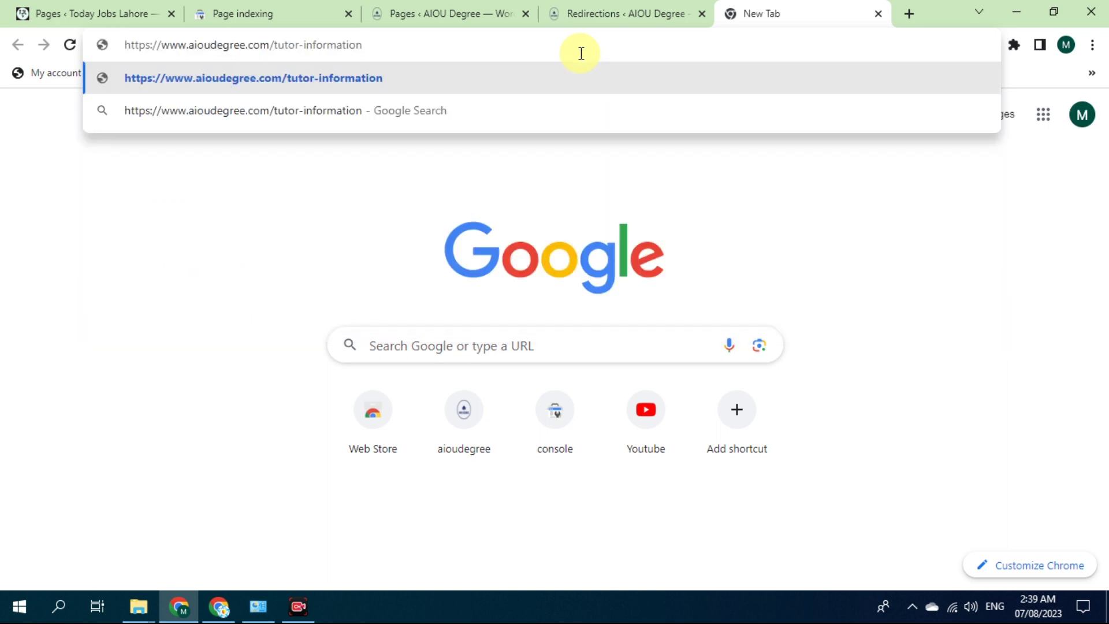
key(Return)
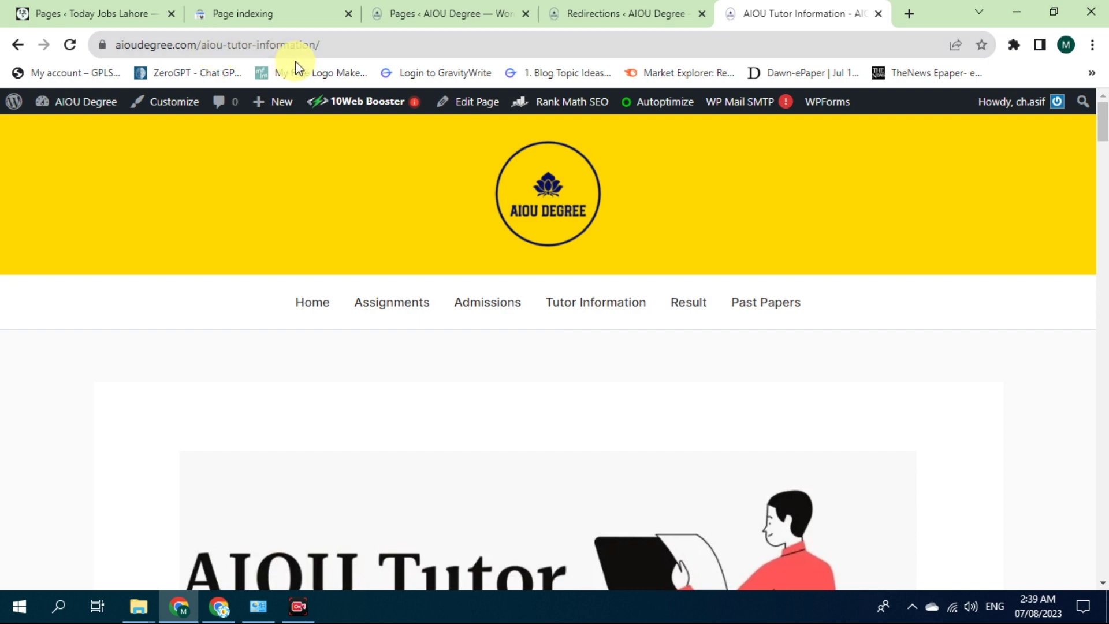
scroll(396, 292, down, 7)
scroll(398, 288, down, 15)
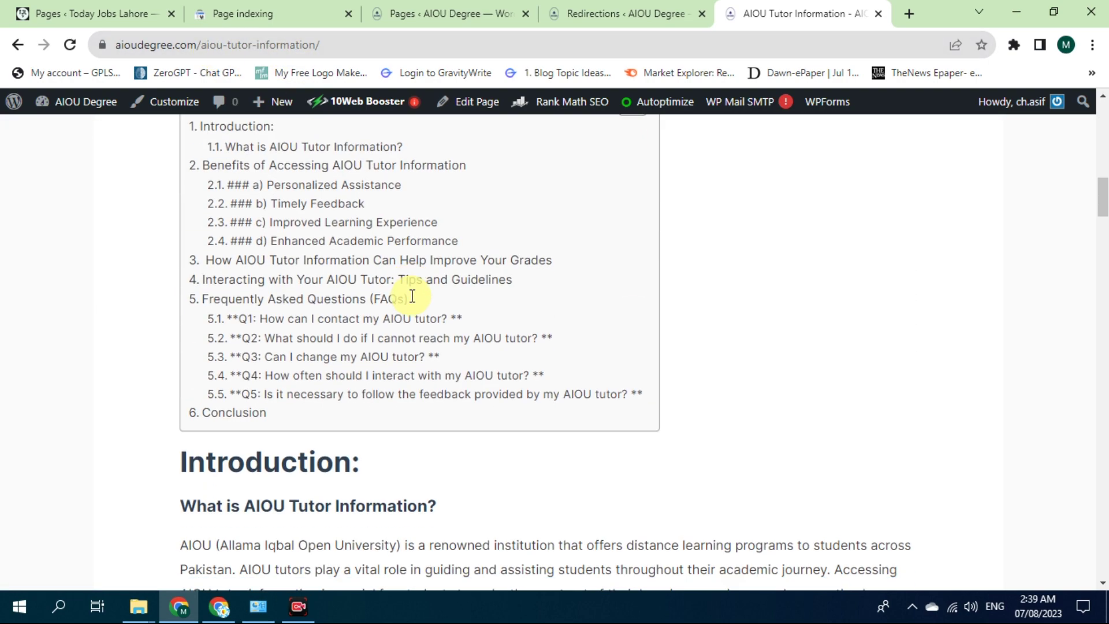
scroll(411, 293, up, 10)
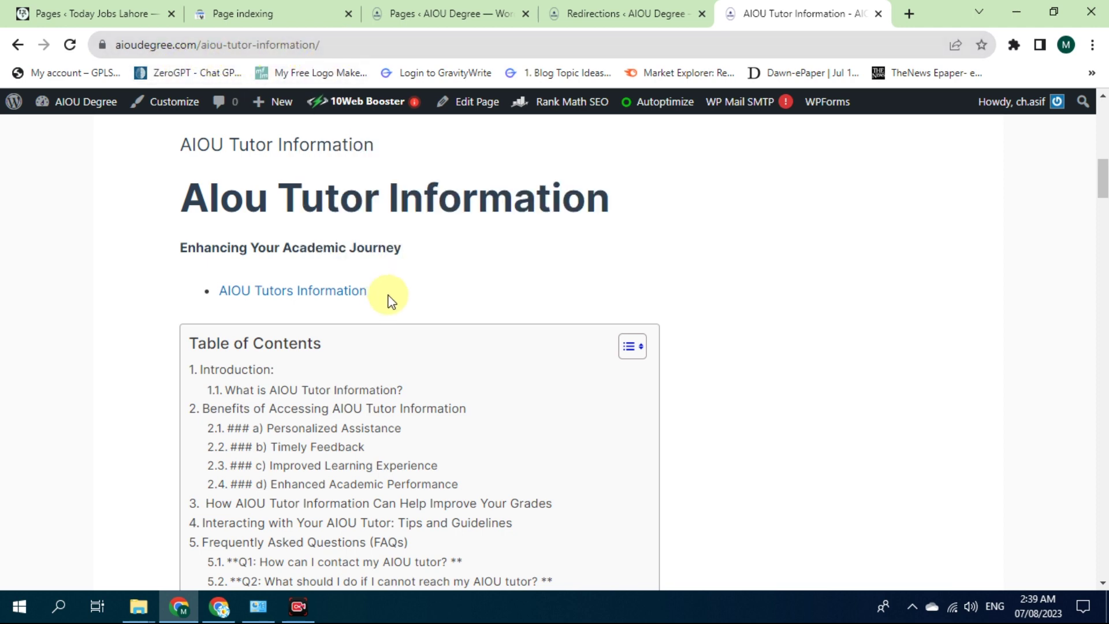
scroll(389, 294, down, 10)
scroll(393, 292, down, 10)
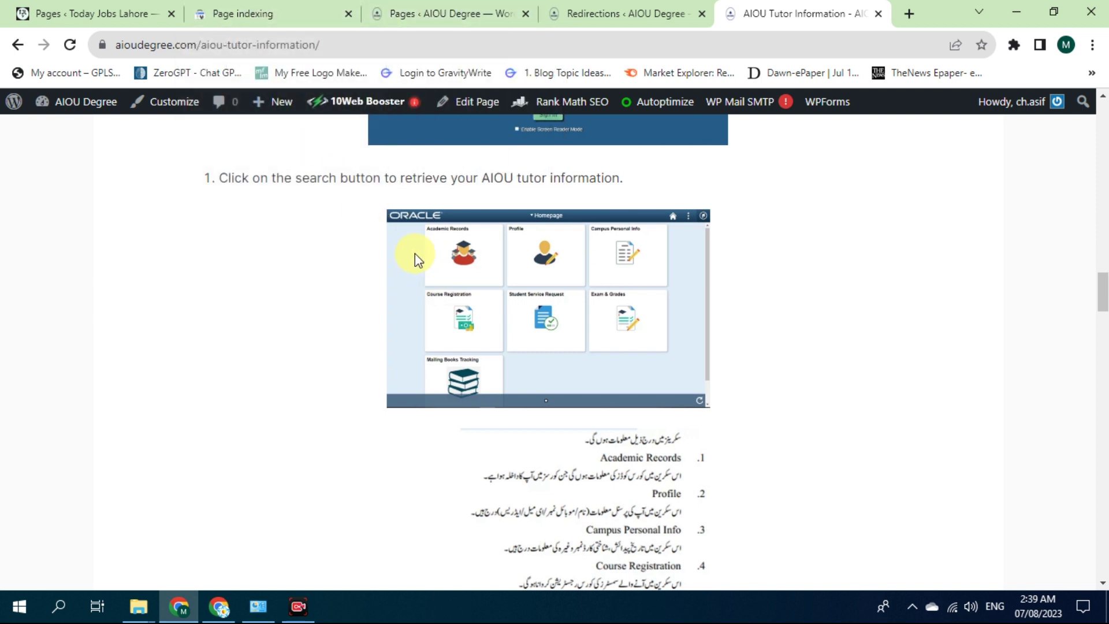
click(201, 18)
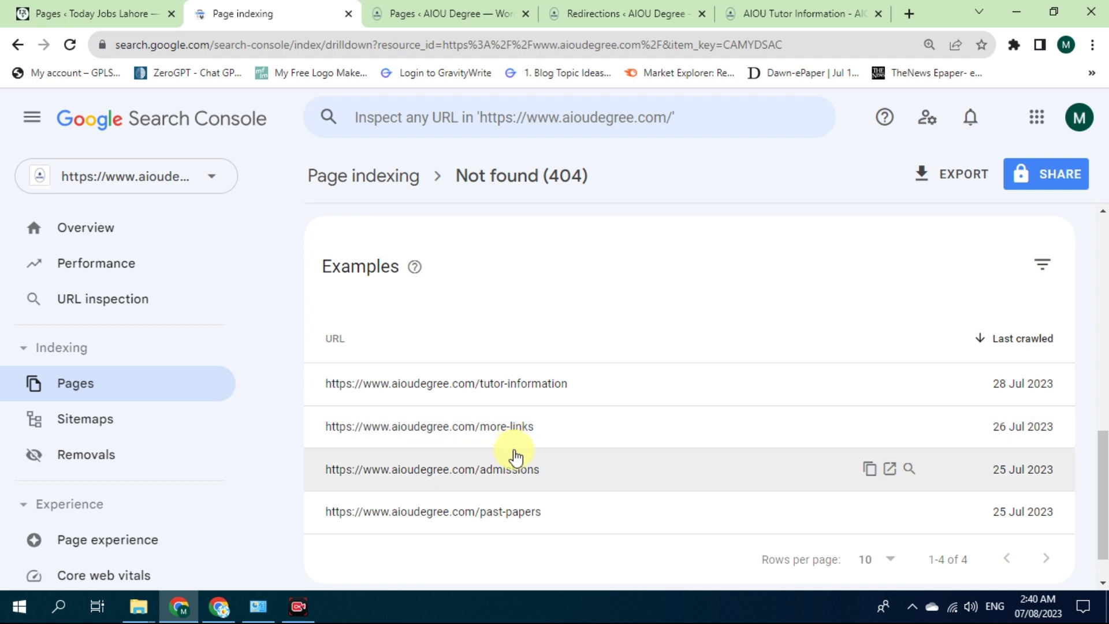
click(301, 613)
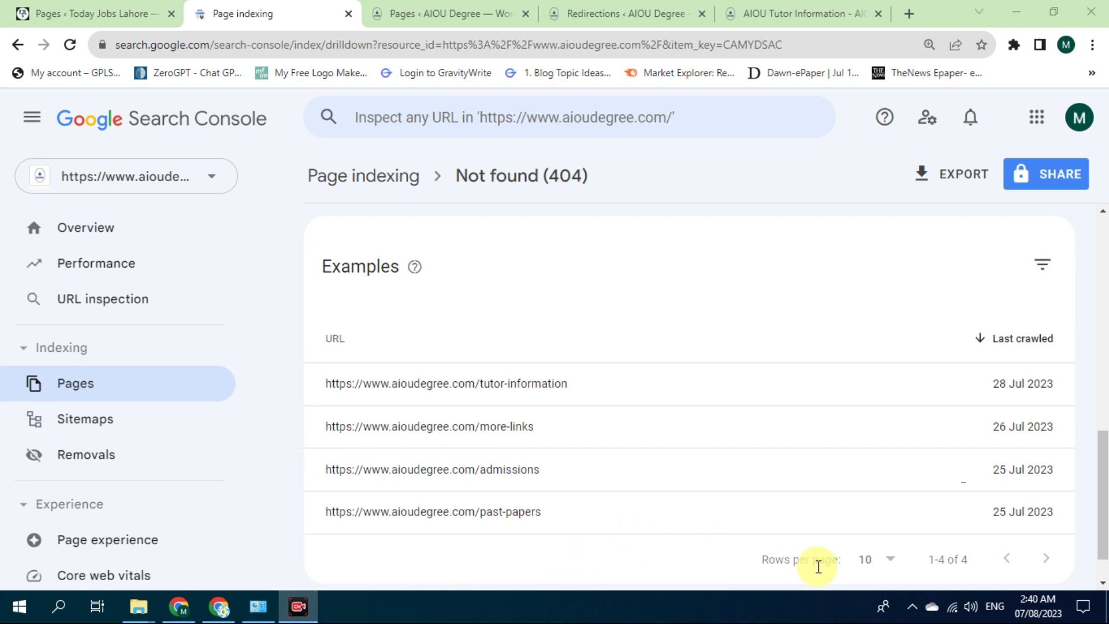